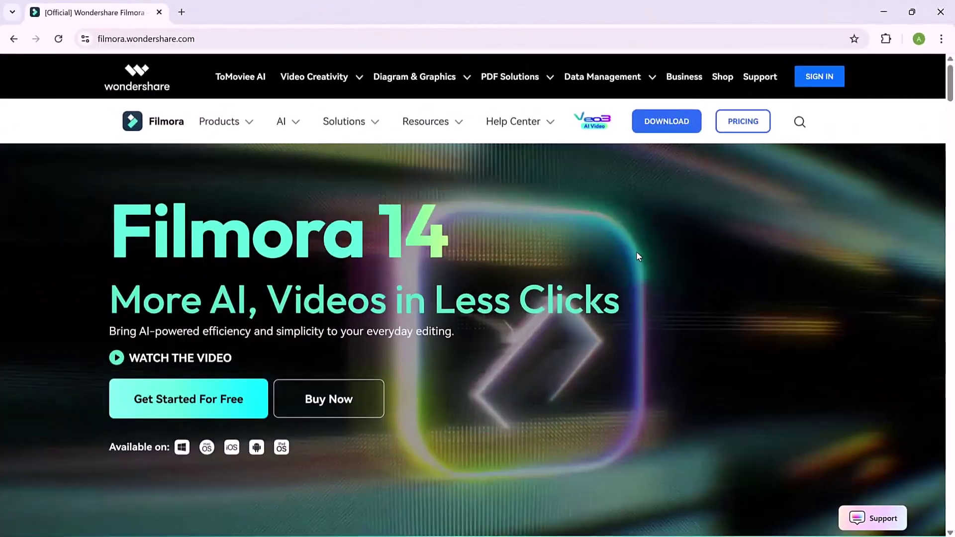
Step: Import the photo qw from the Pictures folder into the project
scroll(636, 254, "down", 5)
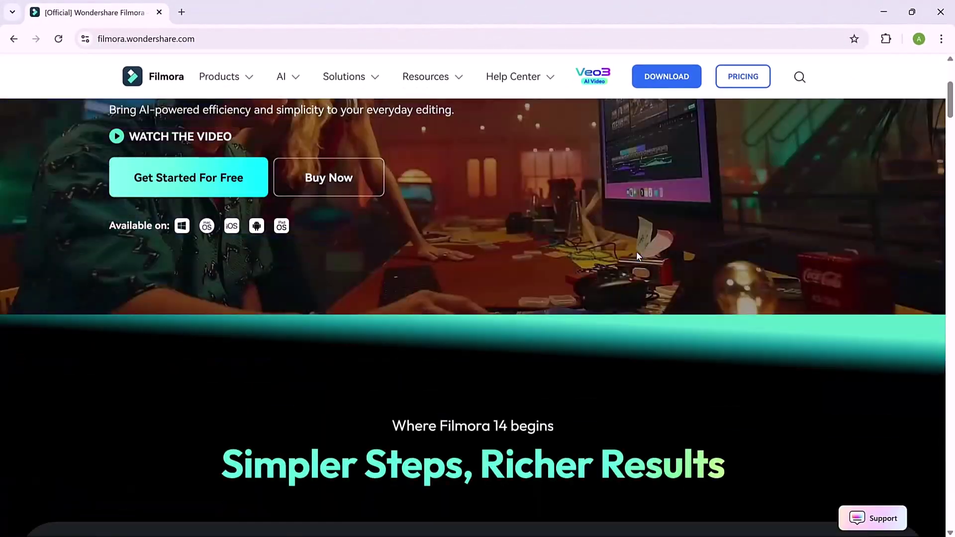
scroll(638, 256, "down", 10)
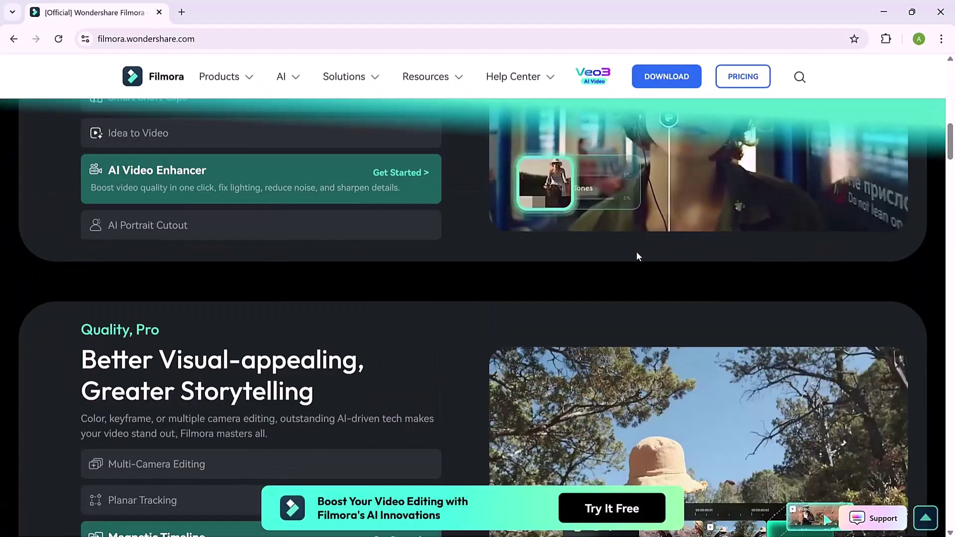
scroll(638, 256, "down", 3)
scroll(638, 256, "down", 4)
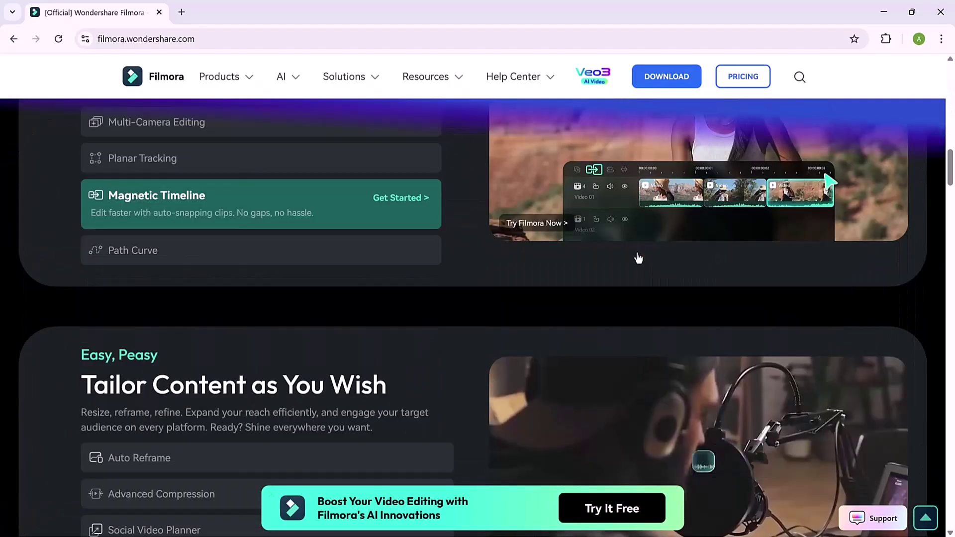
scroll(638, 257, "down", 12)
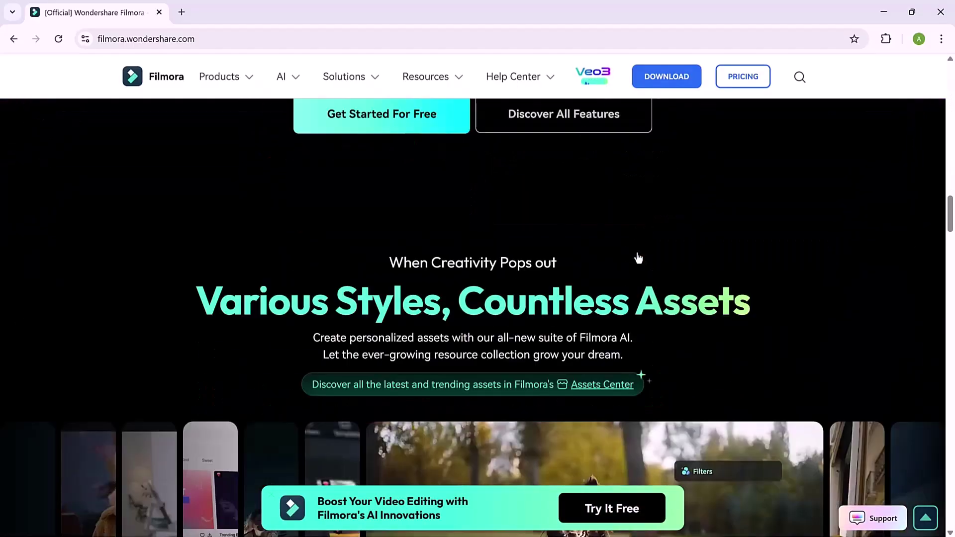
scroll(637, 257, "down", 3)
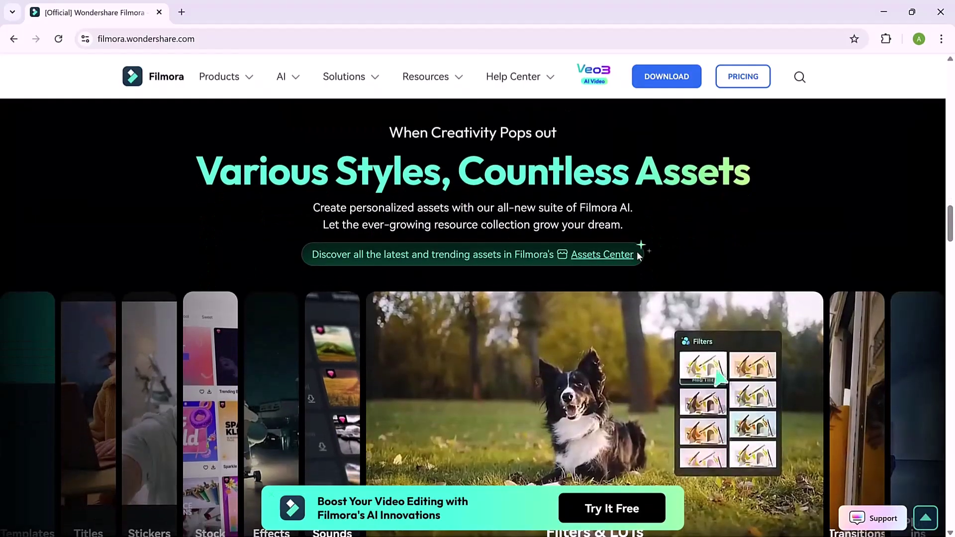
scroll(638, 256, "down", 6)
scroll(638, 256, "down", 8)
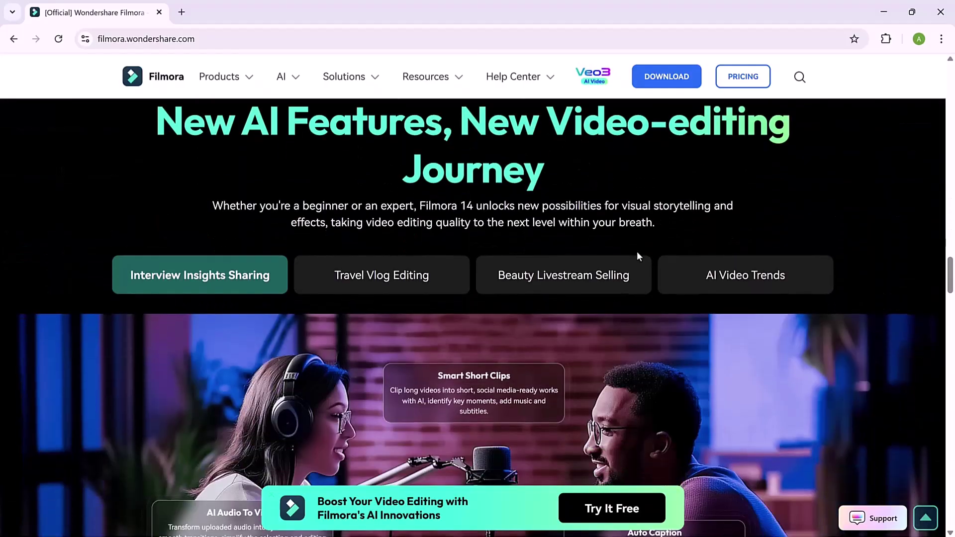
scroll(639, 256, "down", 2)
scroll(638, 256, "down", 5)
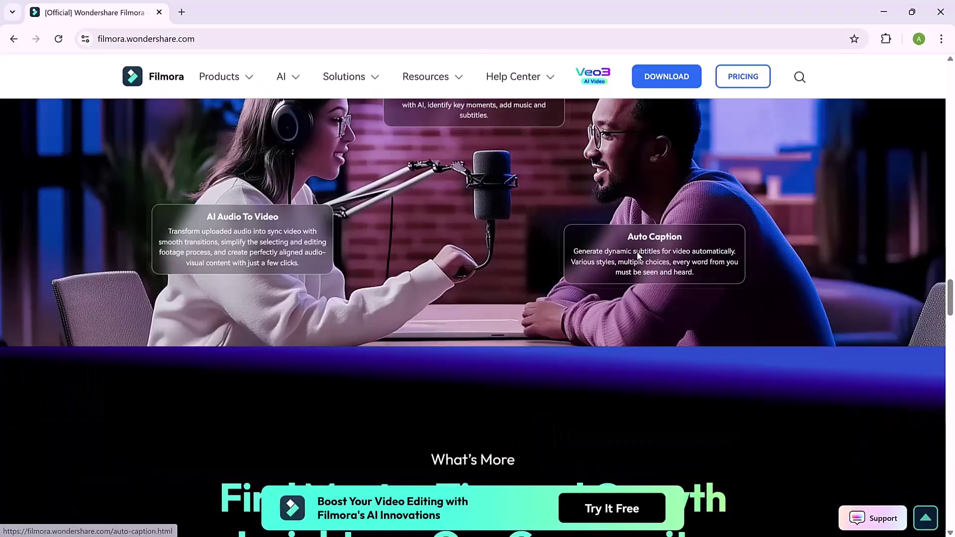
scroll(639, 256, "down", 6)
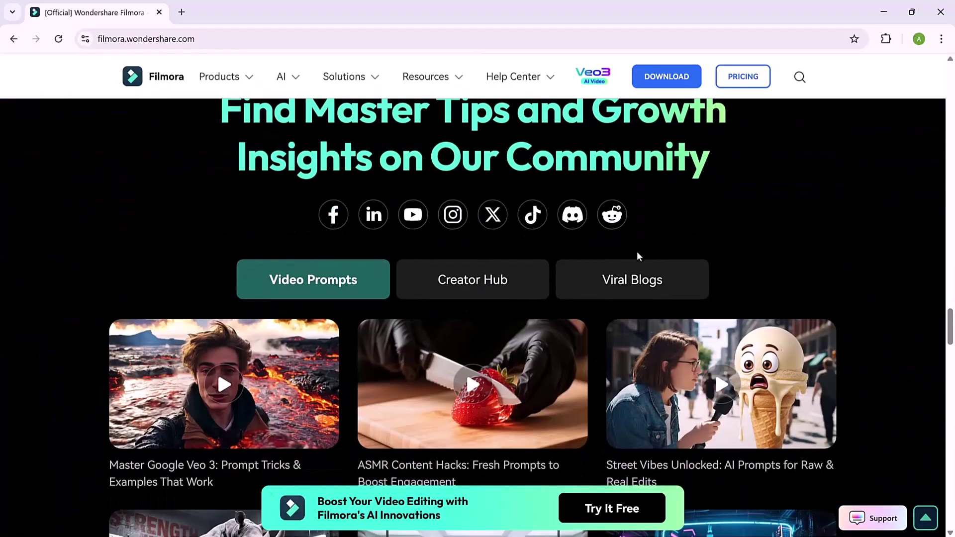
scroll(636, 252, "up", 8)
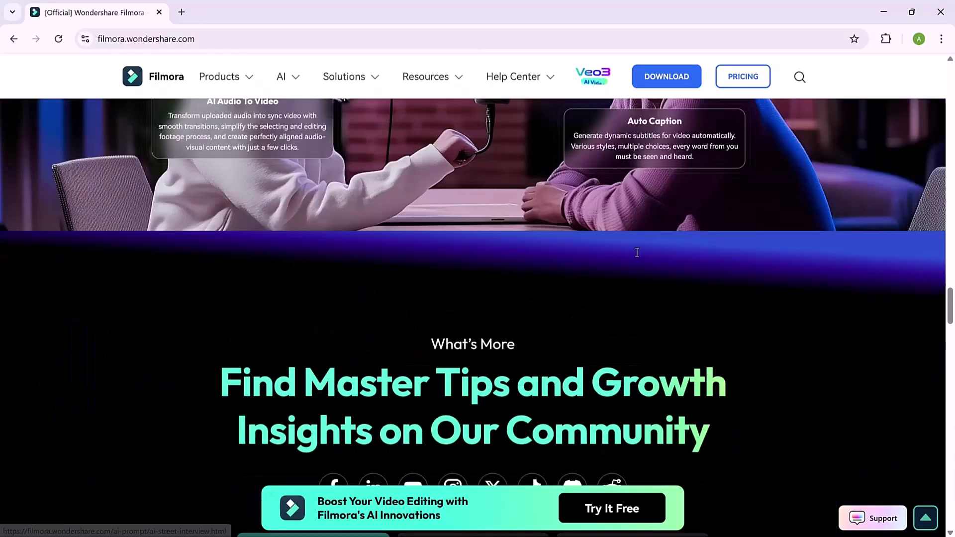
scroll(638, 256, "up", 12)
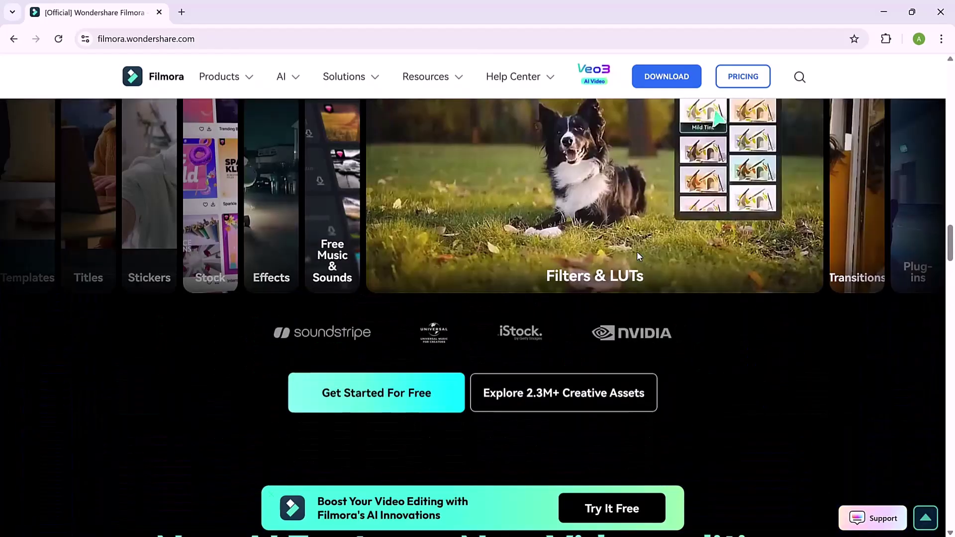
scroll(638, 257, "up", 10)
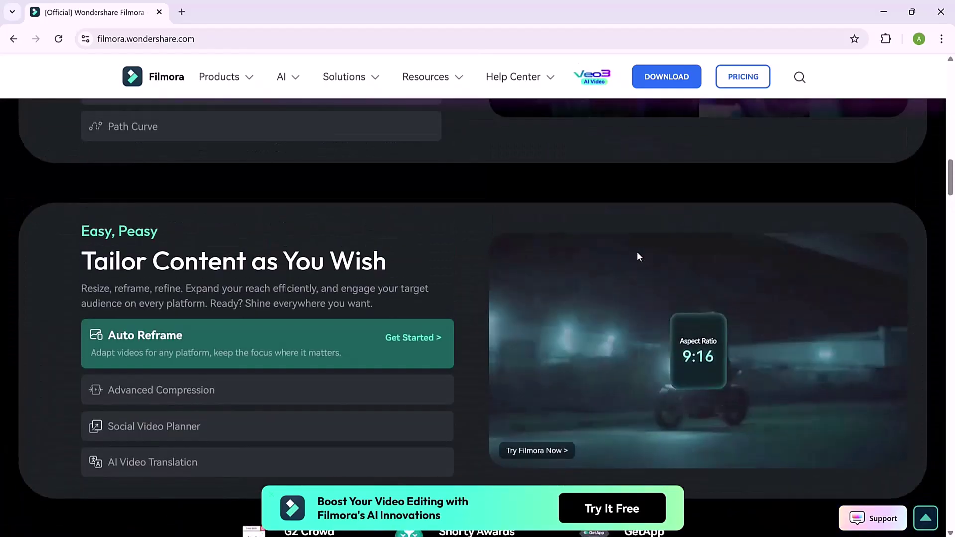
scroll(636, 252, "up", 10)
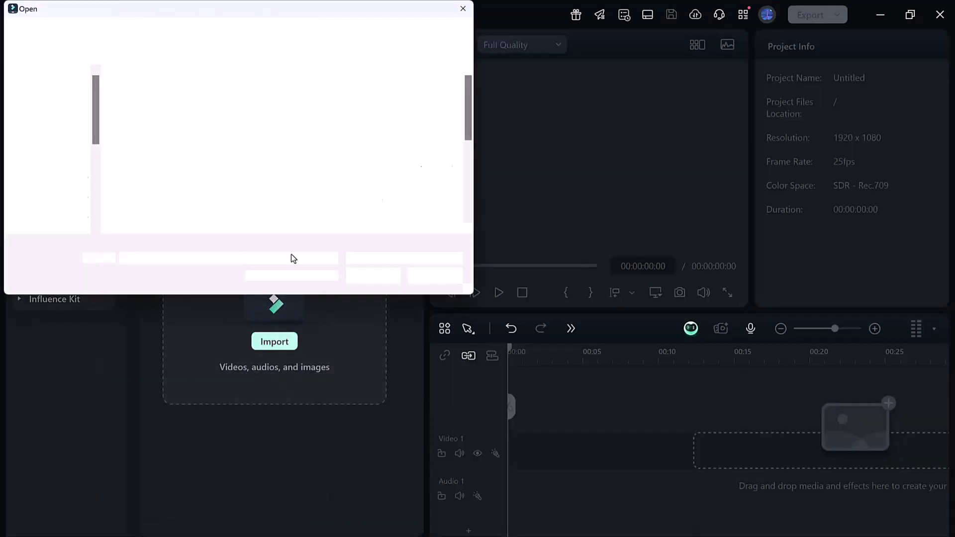
left_click(50, 135)
double_click(356, 181)
Step: Place qw on the Video 1 track as a 5-second clip and zoom the timeline in twice
left_click_drag(356, 181, 569, 166)
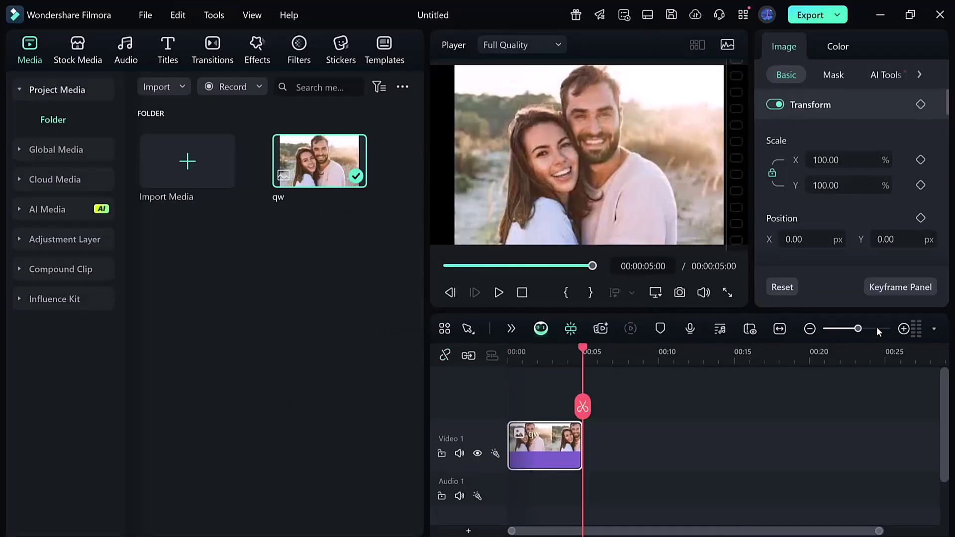
left_click(903, 327)
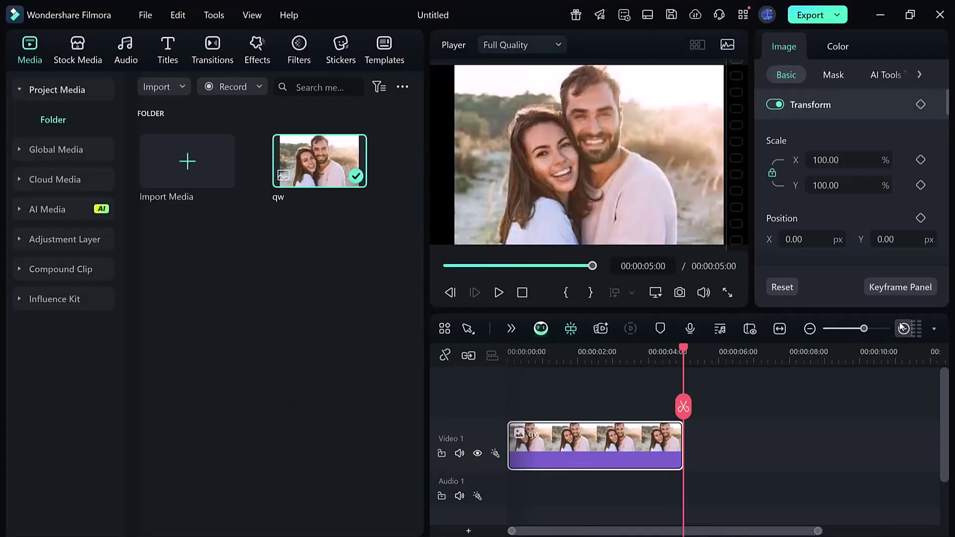
left_click(903, 327)
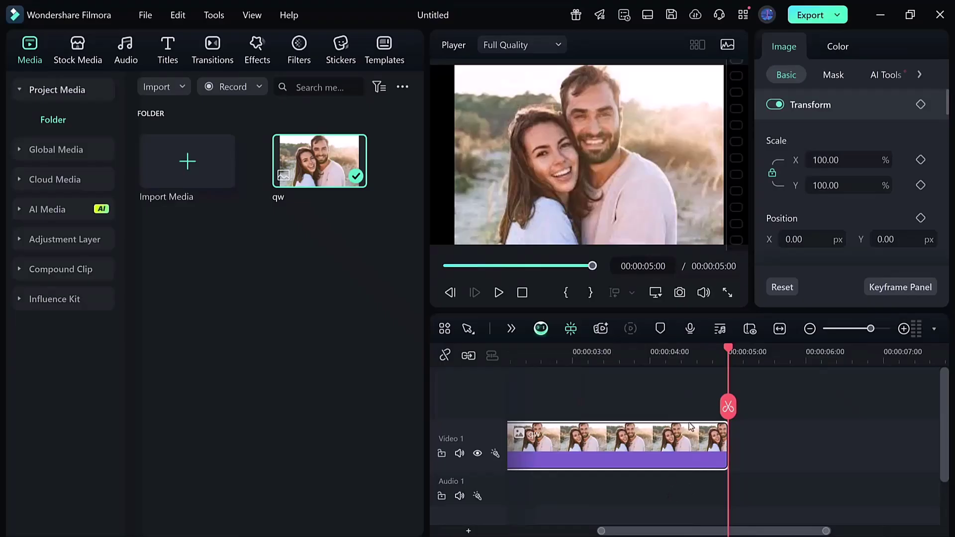
Step: Save a PNG snapshot of the current qw frame into the project media
left_click(679, 298)
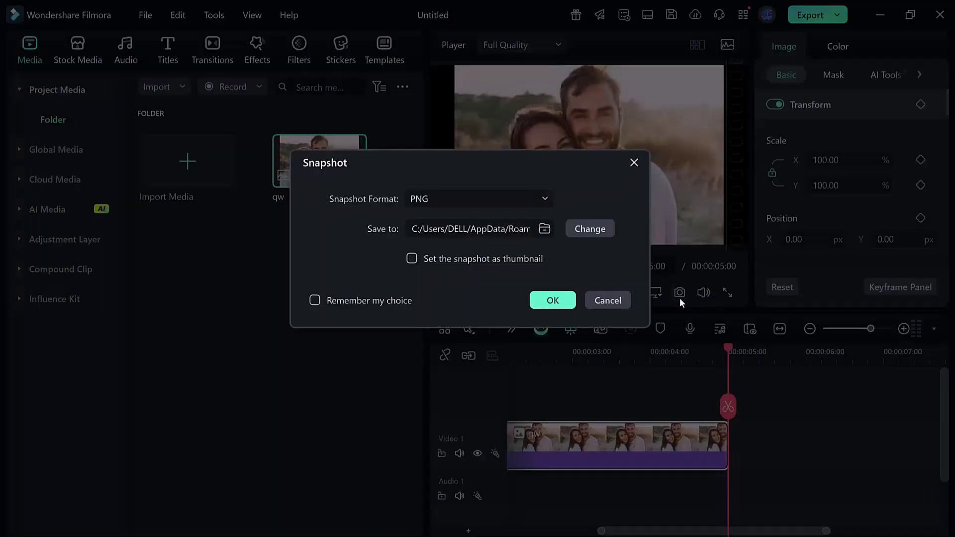
left_click(549, 301)
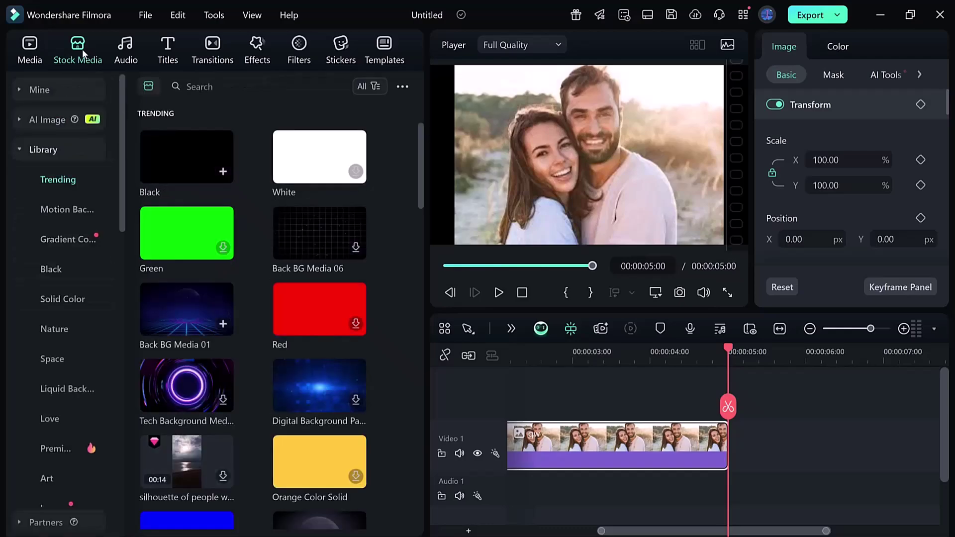
Step: Browse to the AI Media Image To Video templates in the stock library
scroll(59, 373, "down", 5)
scroll(60, 299, "up", 5)
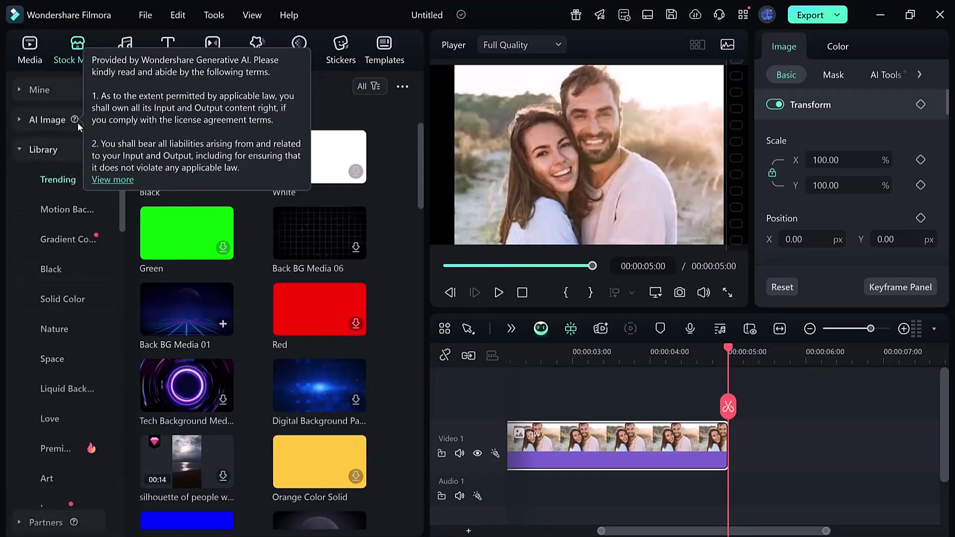
left_click(43, 150)
left_click(42, 149)
left_click(212, 50)
left_click(22, 54)
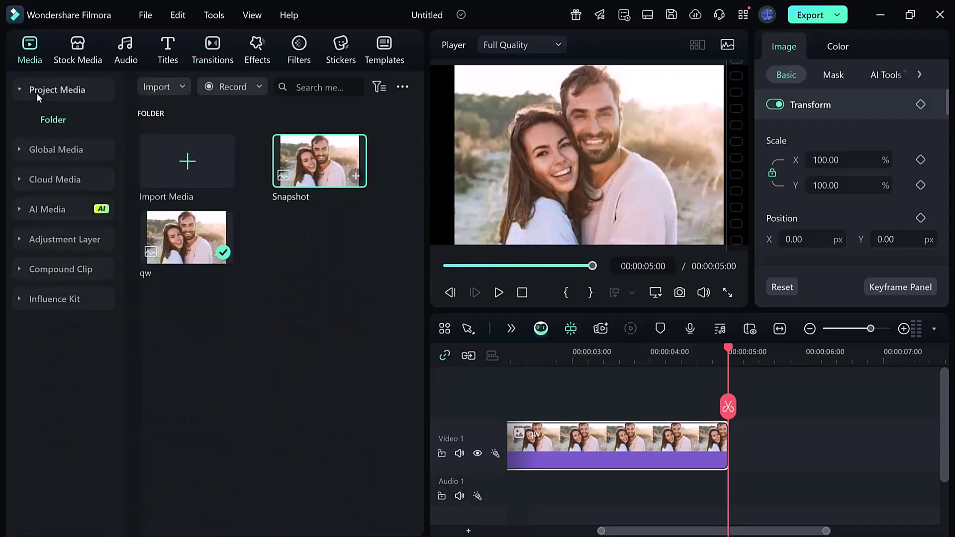
left_click(69, 214)
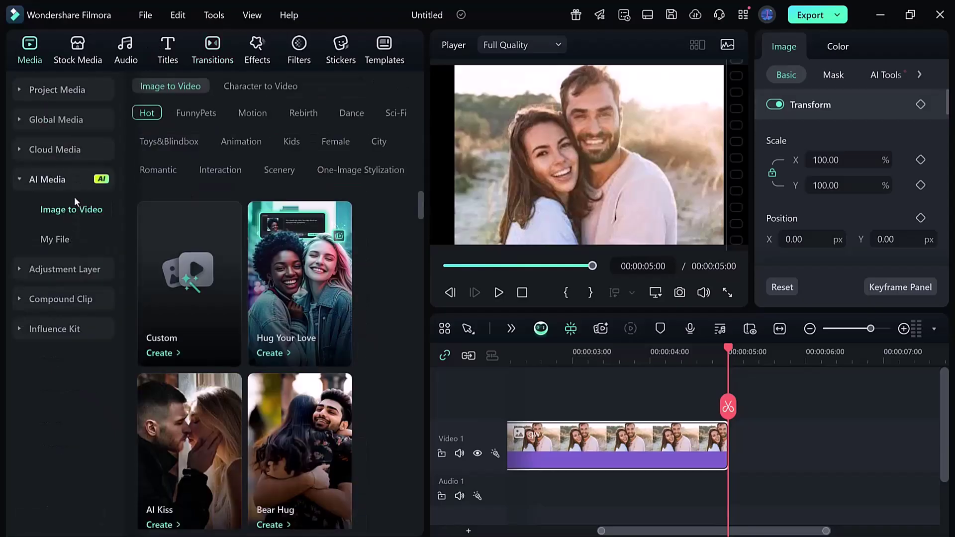
scroll(300, 276, "down", 5)
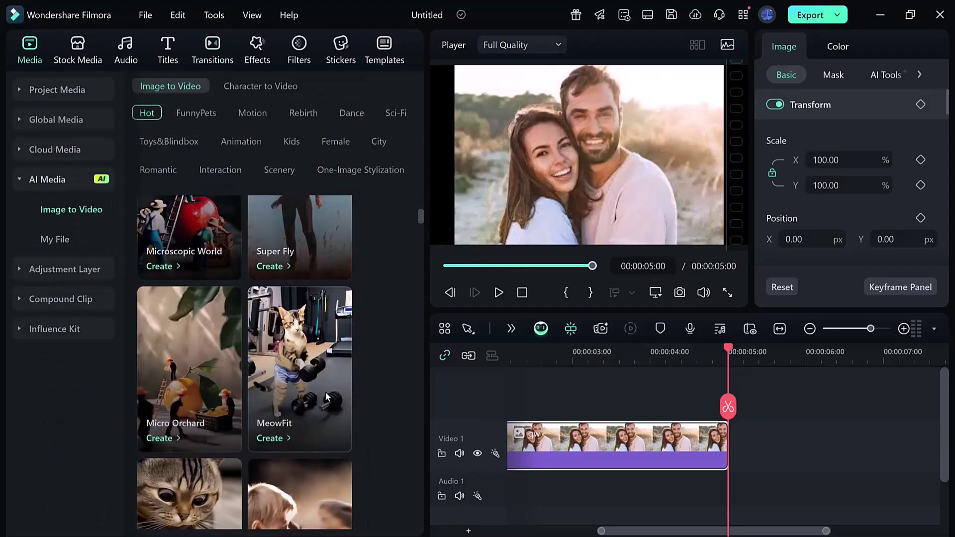
scroll(255, 345, "up", 3)
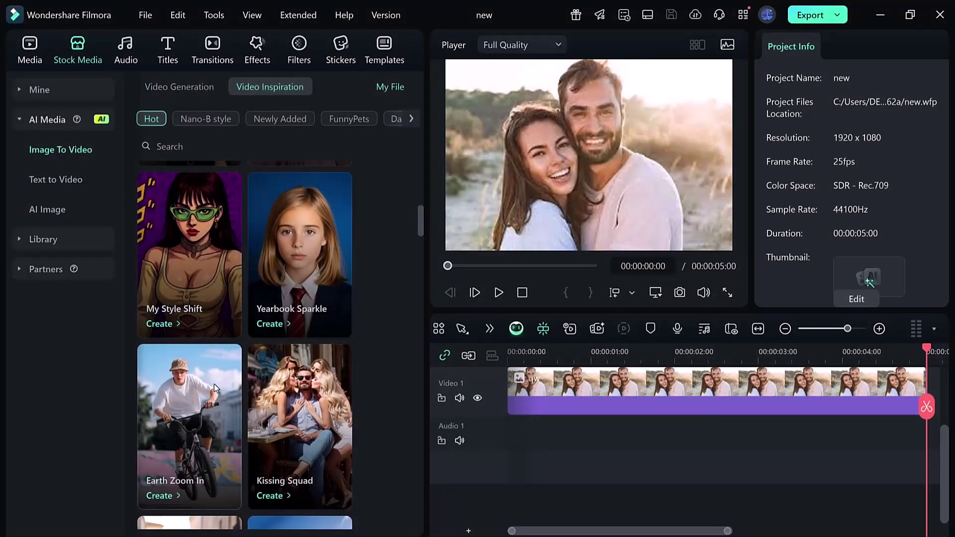
scroll(214, 384, "up", 1)
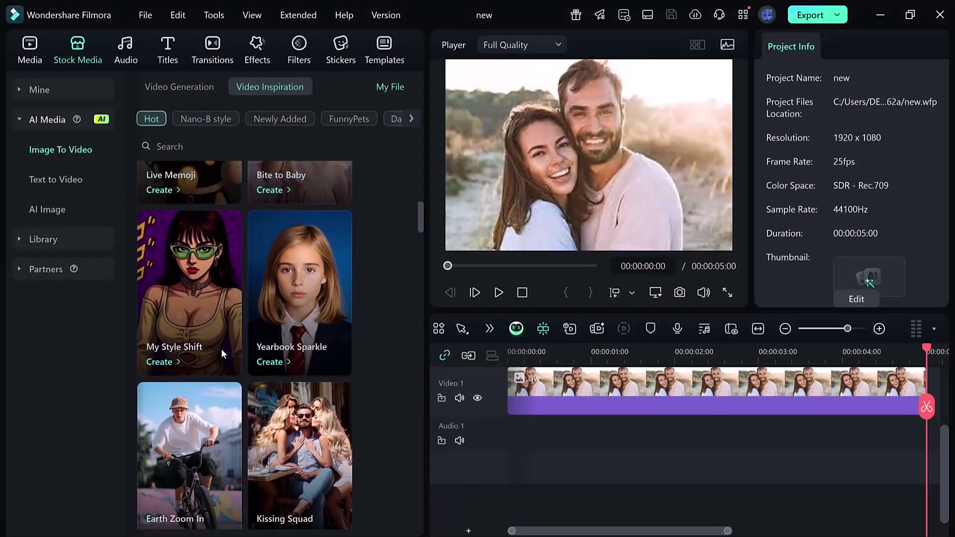
scroll(215, 390, "down", 2)
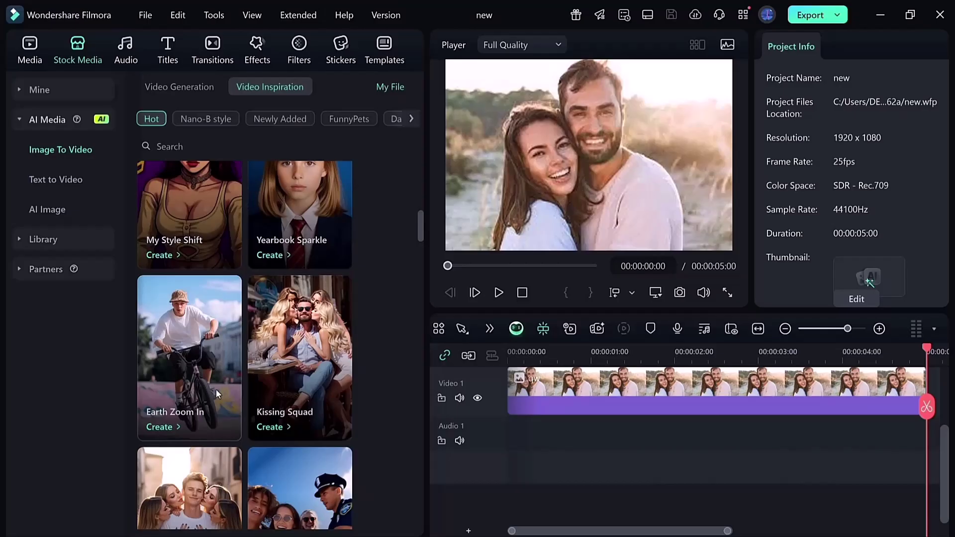
Step: Start the Earth Zoom In template and upload the qw photo from Pictures
left_click(164, 427)
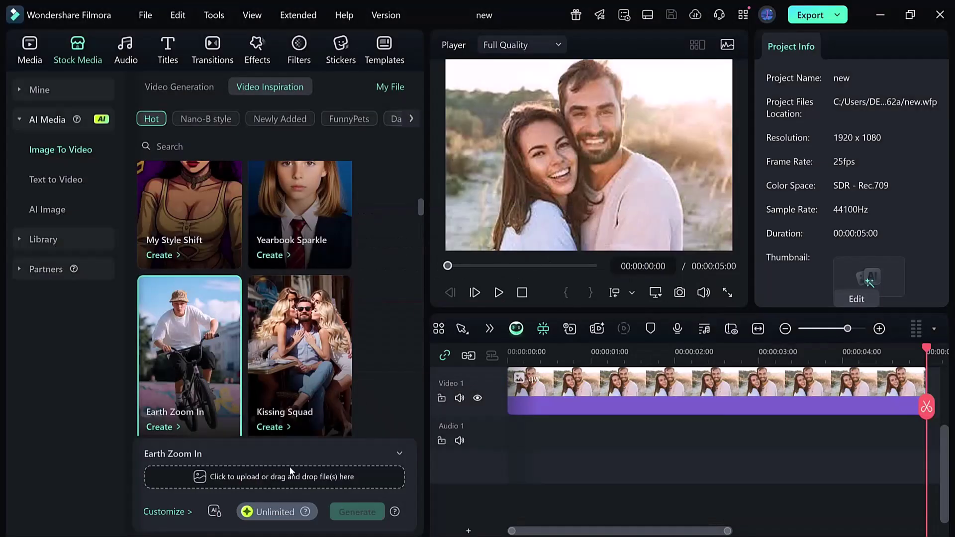
left_click(226, 477)
scroll(326, 171, "down", 5)
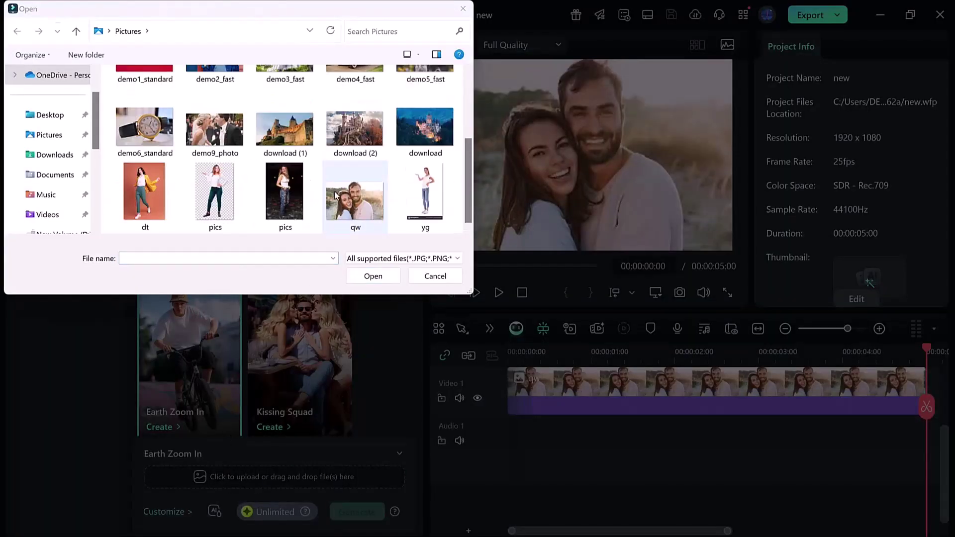
double_click(355, 199)
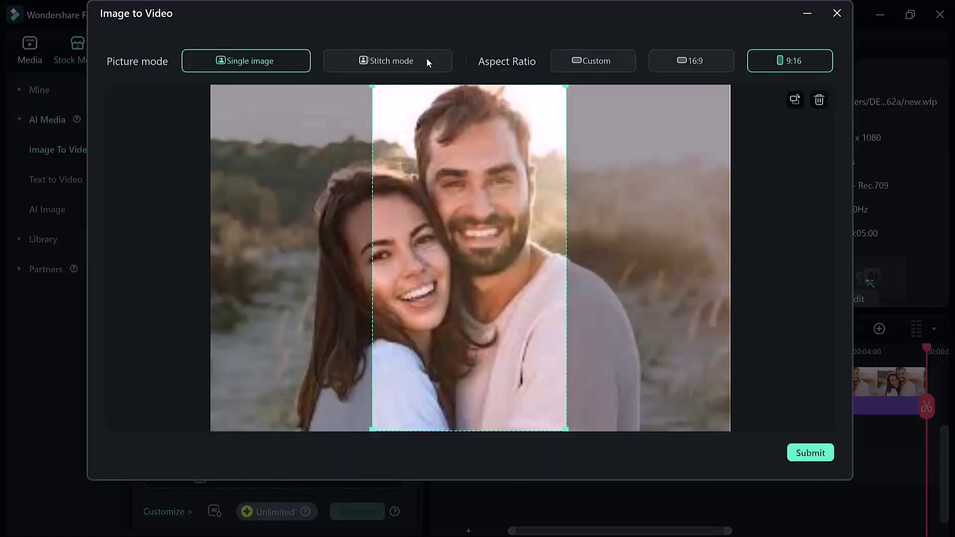
Step: Keep Single image mode, crop qw to 16:9, and launch the Earth Zoom In generation
left_click(378, 61)
left_click(279, 60)
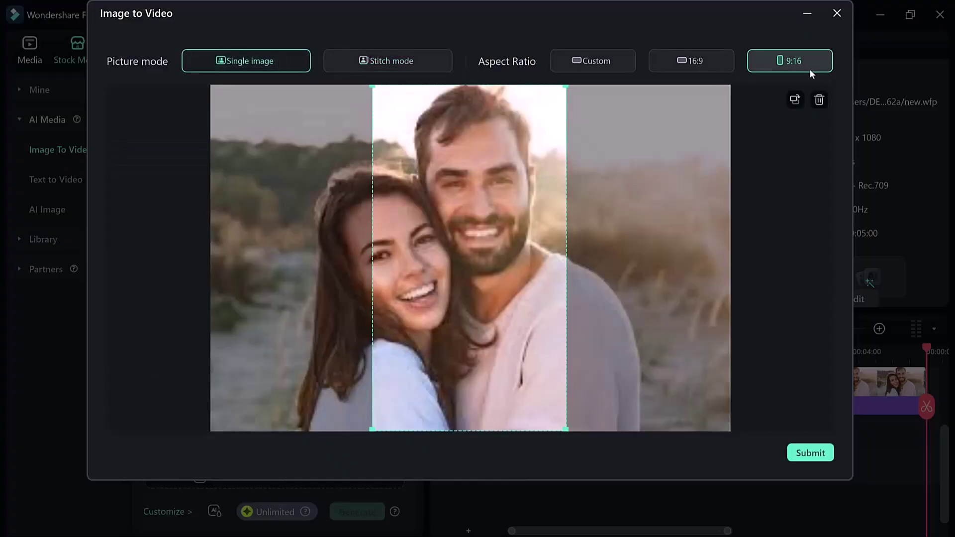
left_click(691, 60)
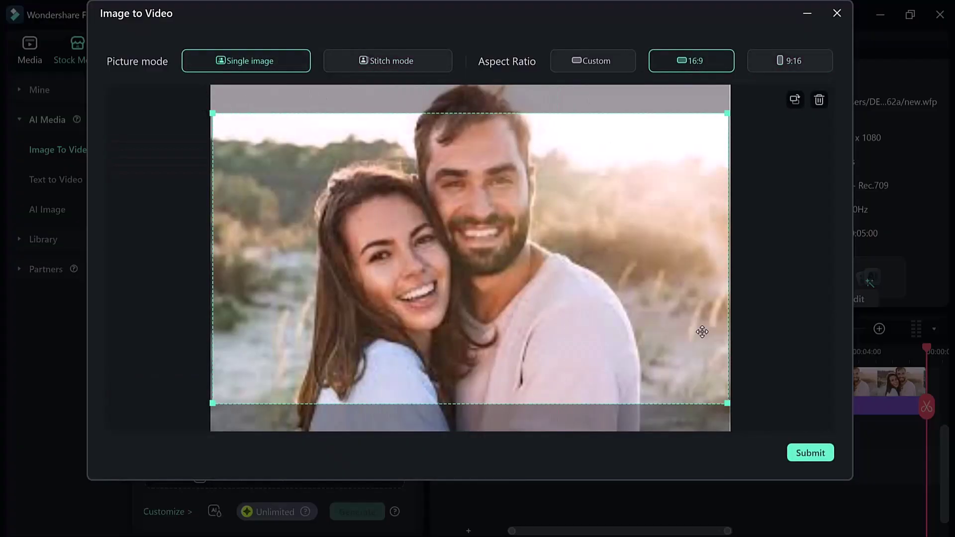
left_click(810, 453)
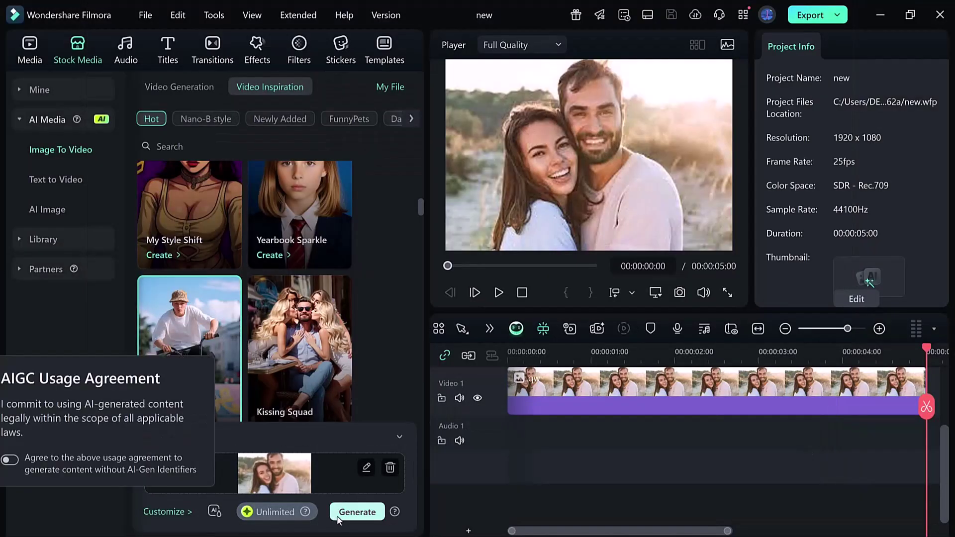
left_click(357, 512)
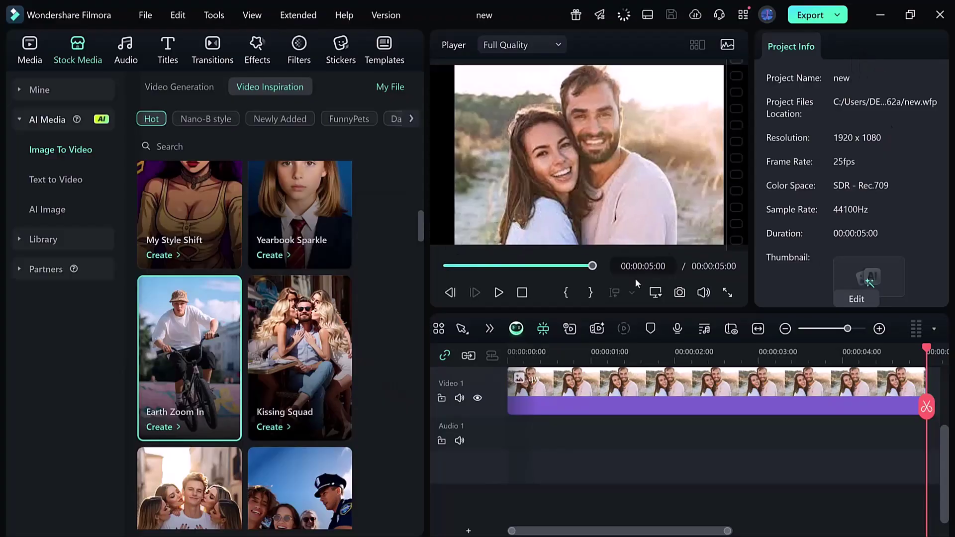
left_click(727, 292)
key("Escape")
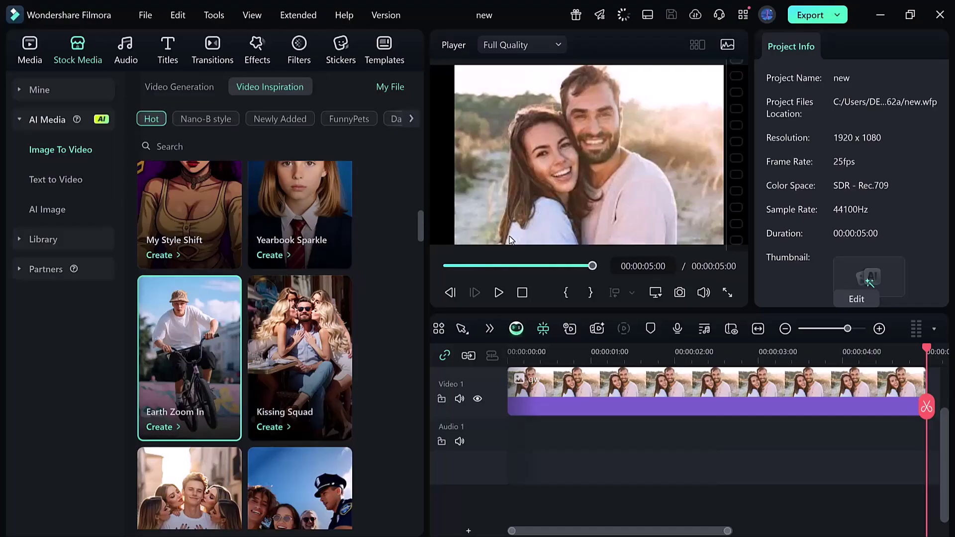
Step: Add the generated Earth Zoom In clip from My File ahead of the qw photo
left_click(390, 86)
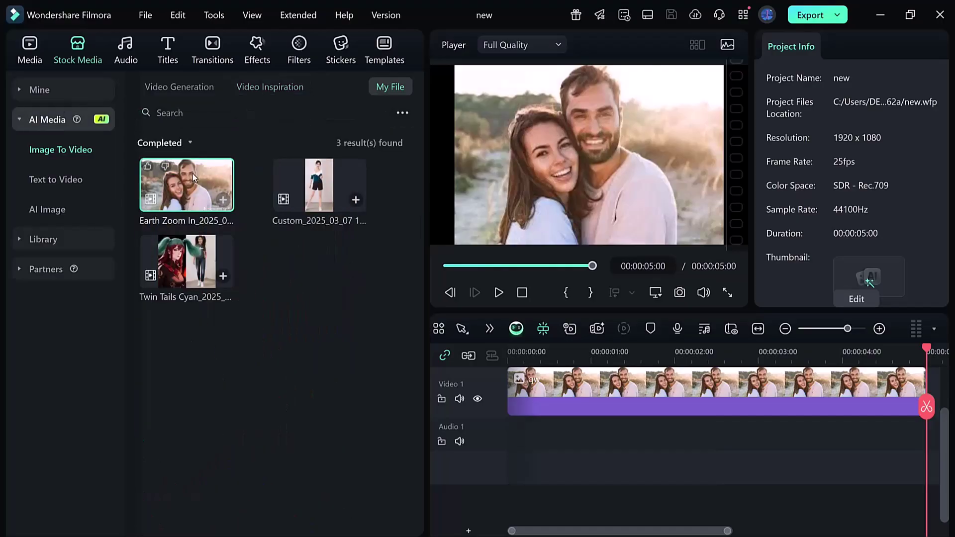
double_click(194, 178)
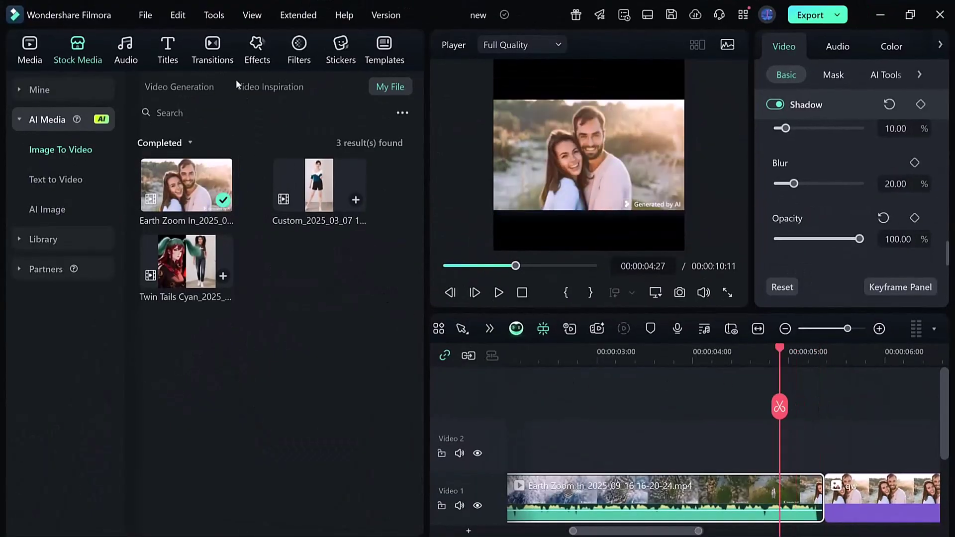
Step: Place the Pulse Shake 03 effect on Video 2 across the join between the clips
left_click(258, 49)
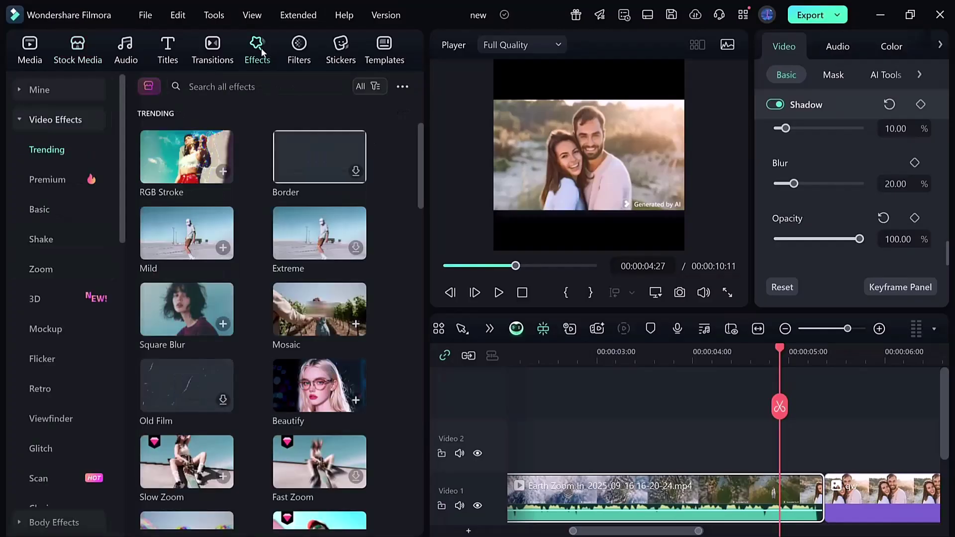
scroll(239, 398, "down", 15)
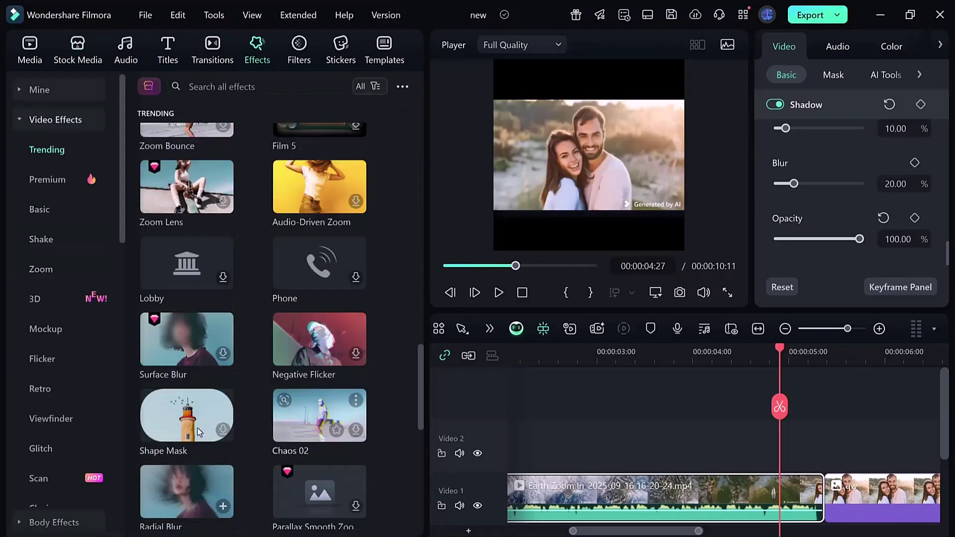
left_click(300, 472)
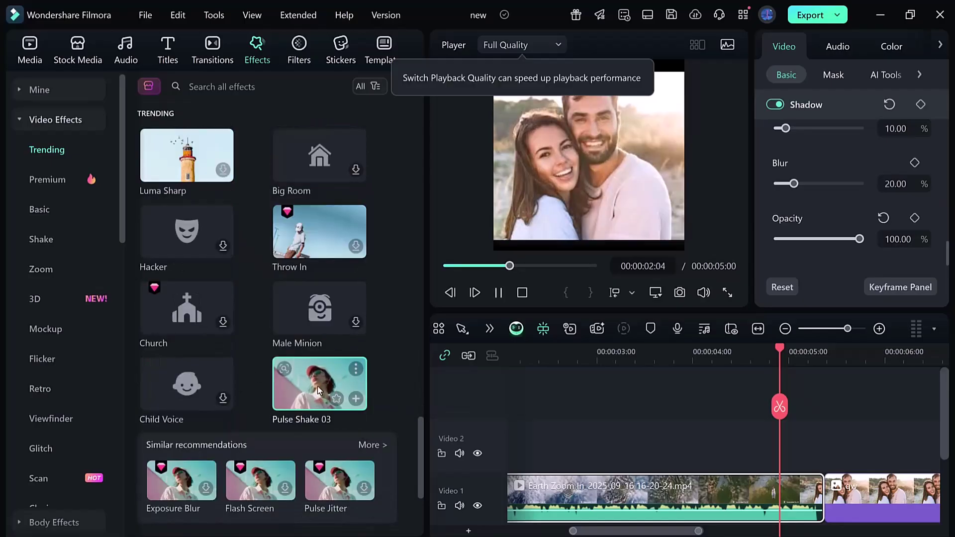
left_click_drag(300, 400, 782, 448)
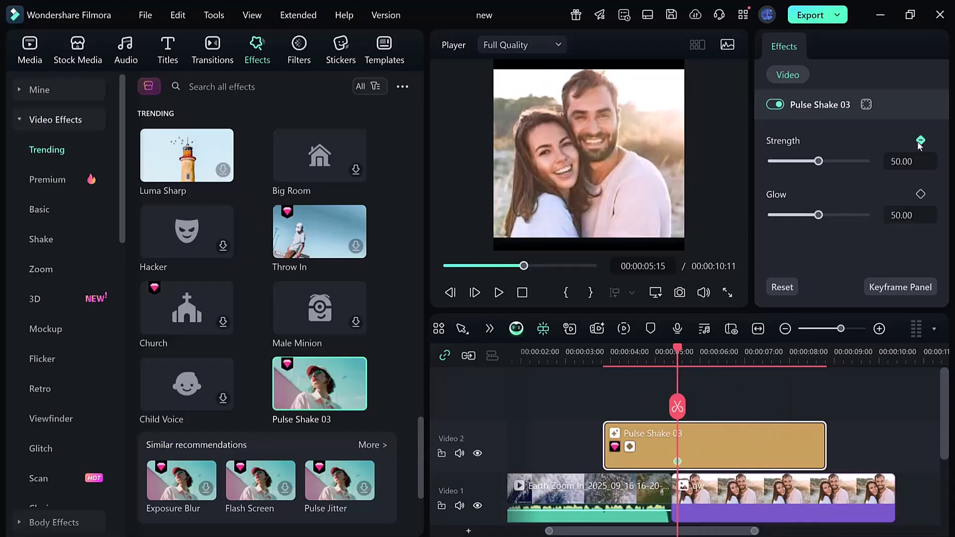
Step: Keyframe the Pulse Shake 03 Strength at 52 and 0, then expand its keyframe lane
mouse_move(818, 215)
left_mouse_down()
mouse_move(836, 215)
mouse_move(818, 214)
left_mouse_up()
left_click(821, 168)
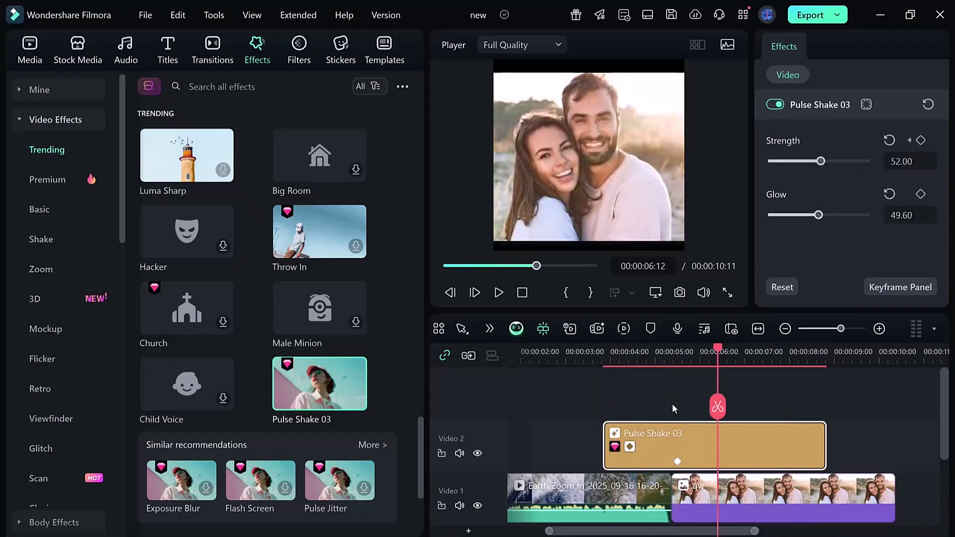
left_click(614, 437)
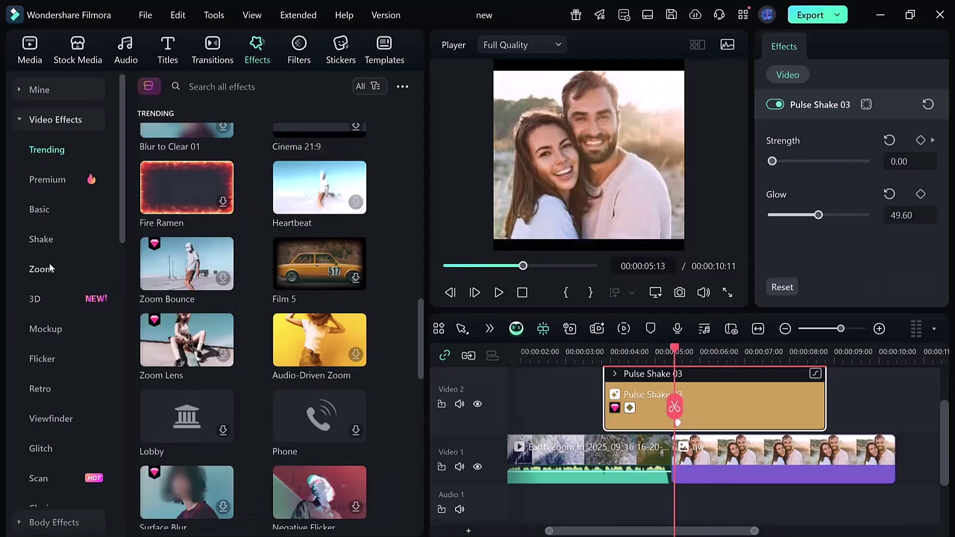
Step: Add the Paint Blur effect on a new track above Pulse Shake 03
scroll(49, 264, "down", 10)
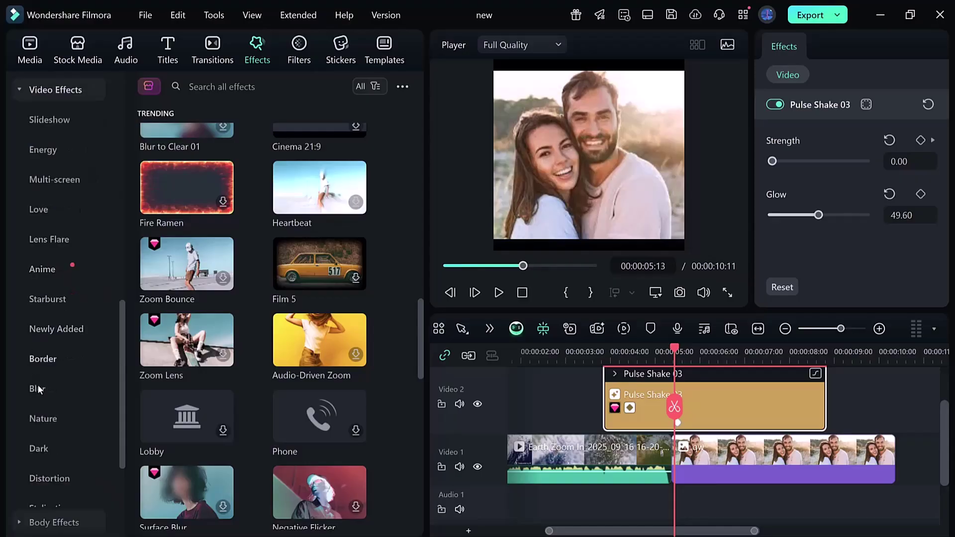
left_click(39, 389)
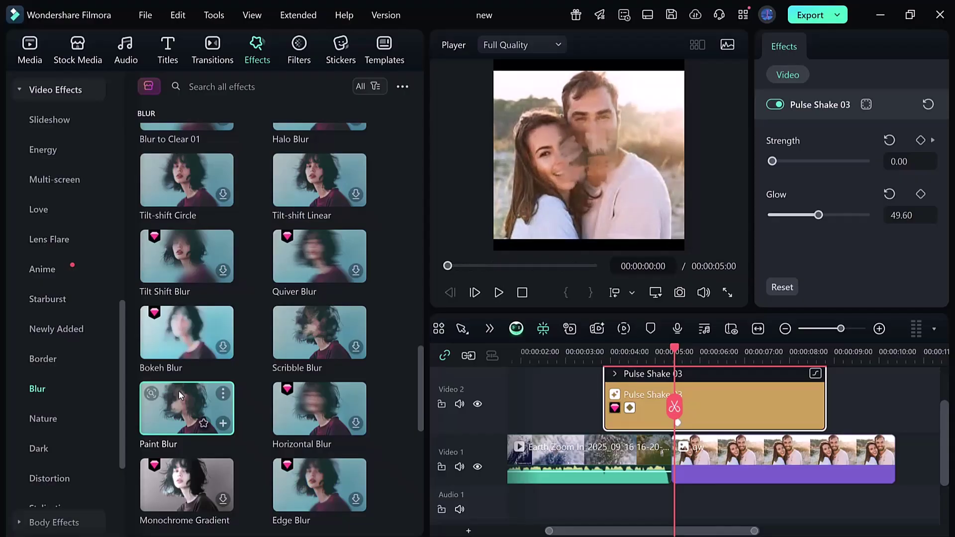
mouse_move(178, 391)
left_mouse_down()
mouse_move(696, 381)
mouse_move(804, 451)
left_mouse_up()
Step: Set the Paint Blur scale to X 4.00% and Y 63.00%
scroll(845, 199, "down", 2)
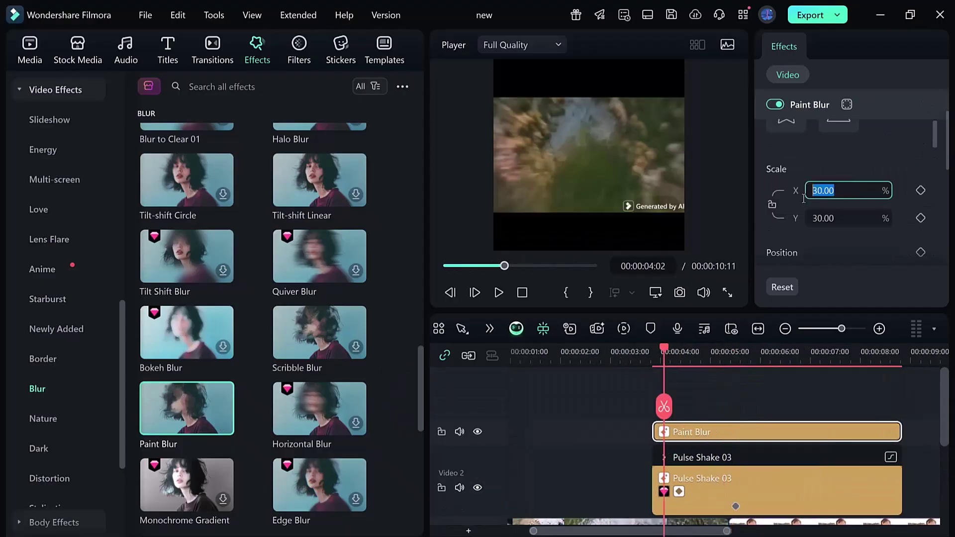
left_click_drag(823, 190, 761, 351)
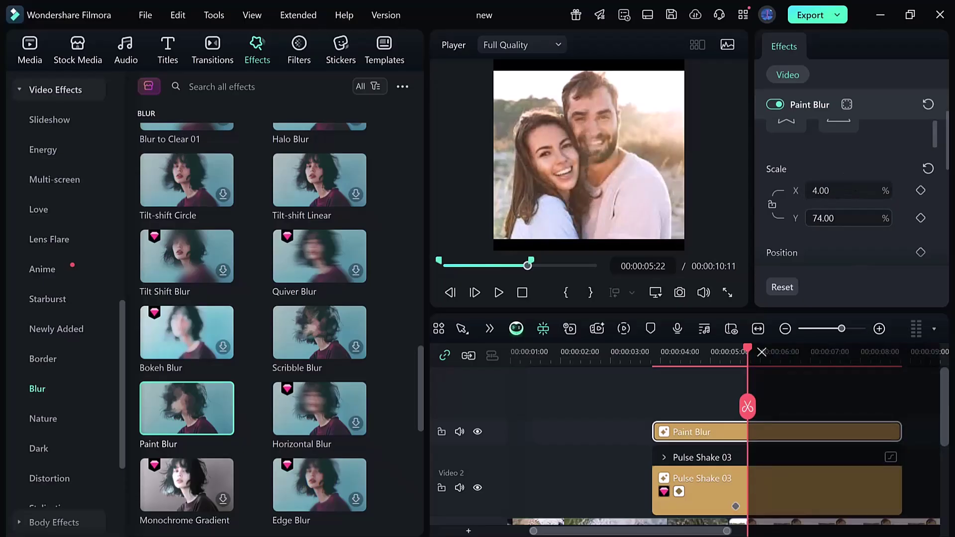
scroll(667, 384, "down", 2)
scroll(665, 385, "up", 1)
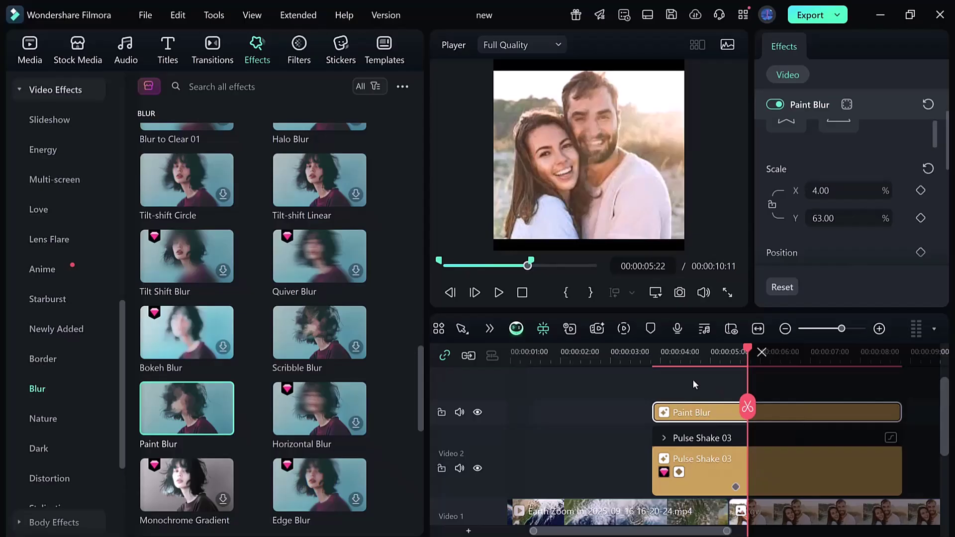
scroll(693, 380, "down", 2)
left_click_drag(622, 354, 831, 403)
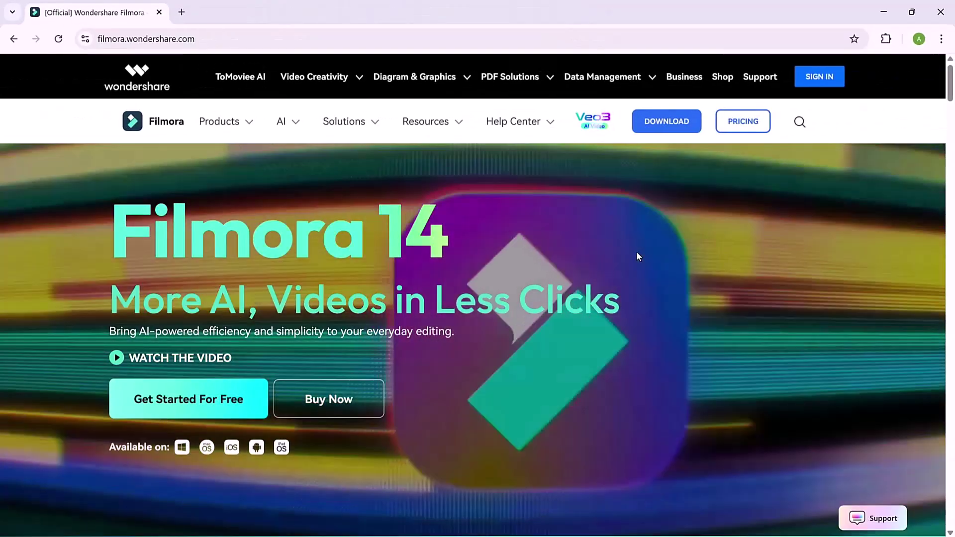
scroll(636, 251, "down", 6)
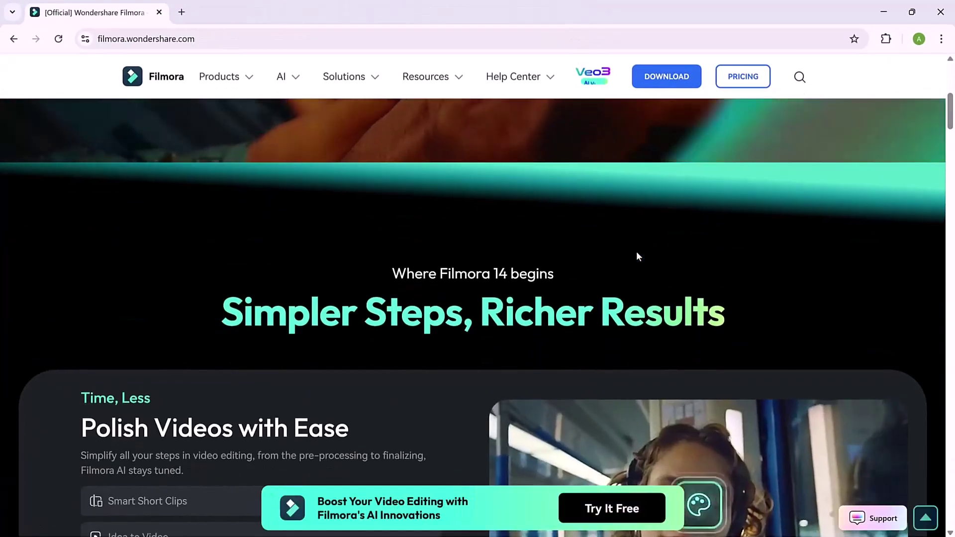
scroll(637, 253, "down", 7)
scroll(636, 252, "down", 3)
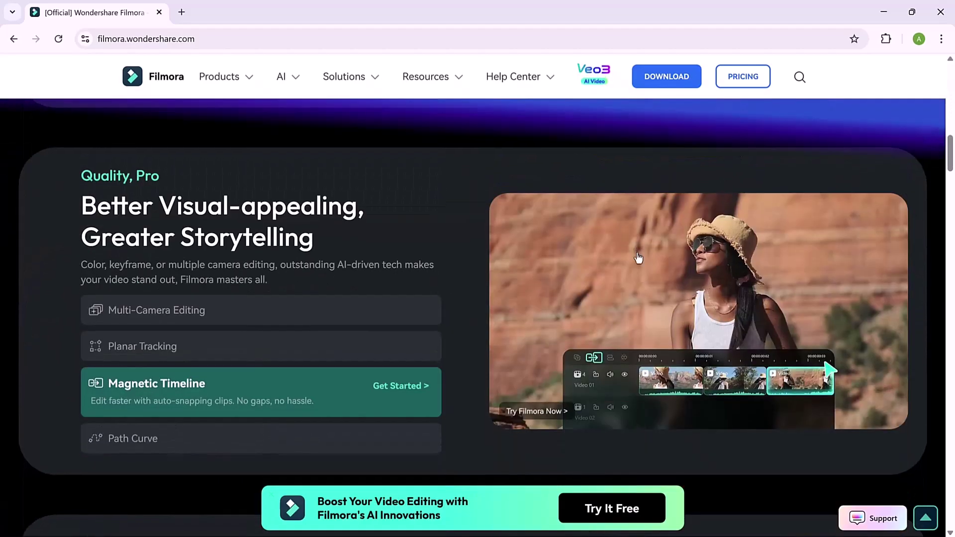
scroll(638, 257, "down", 12)
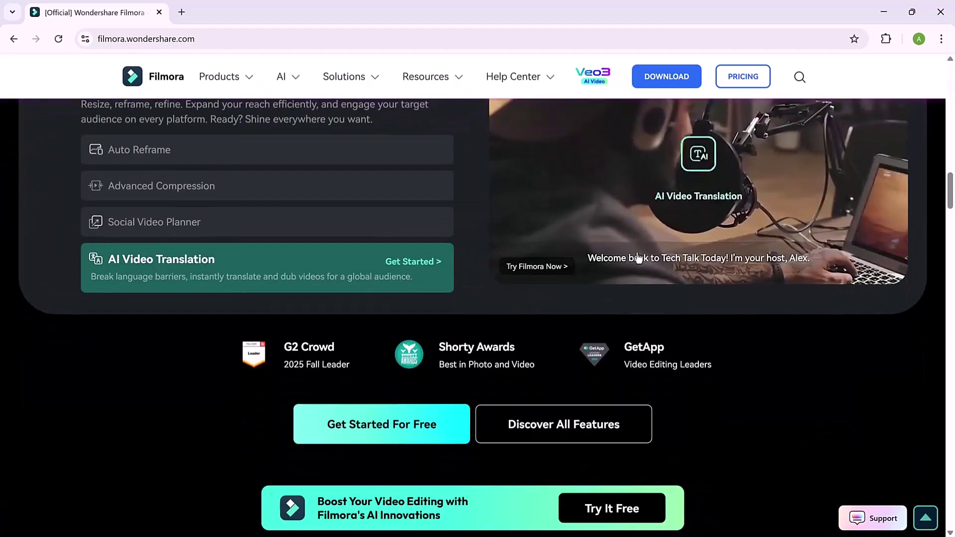
scroll(638, 257, "down", 9)
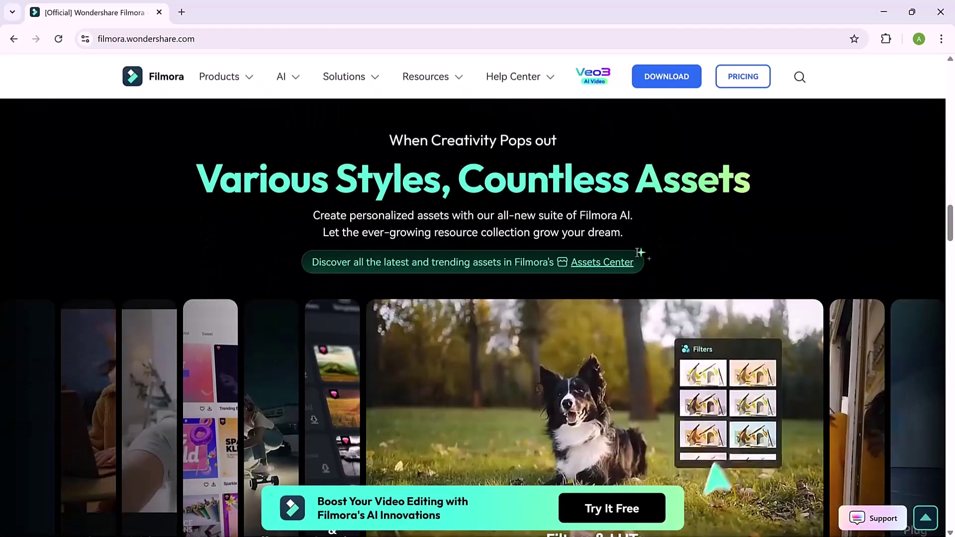
scroll(638, 254, "down", 9)
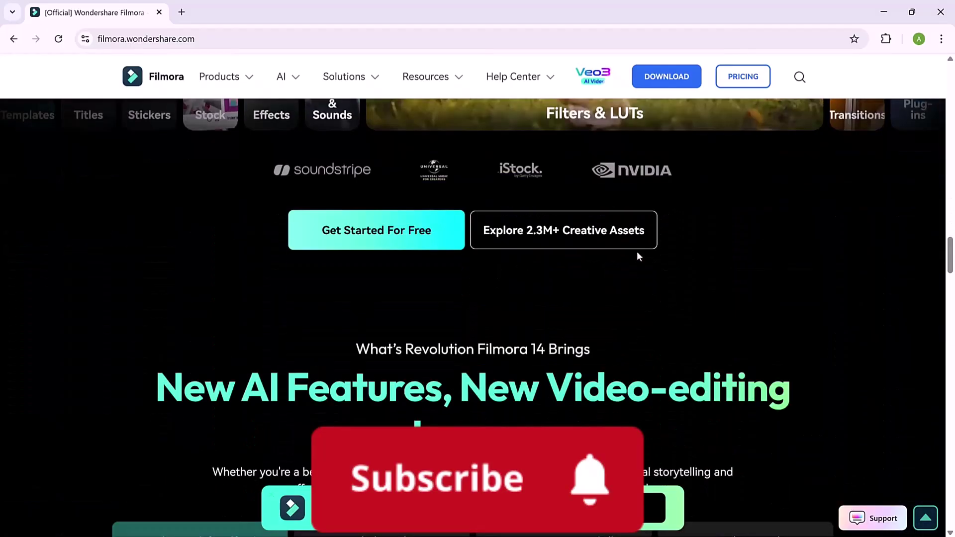
scroll(638, 257, "down", 5)
scroll(638, 257, "down", 3)
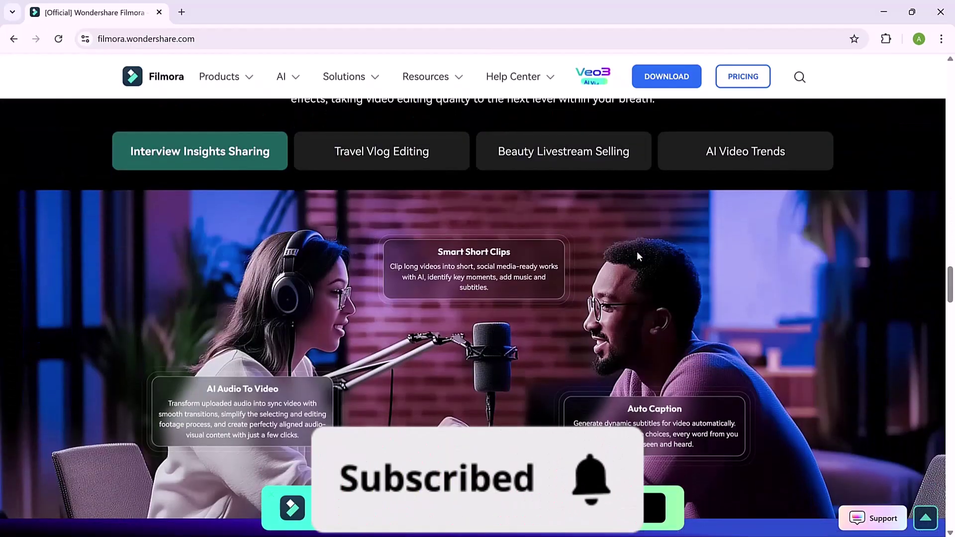
scroll(637, 252, "down", 10)
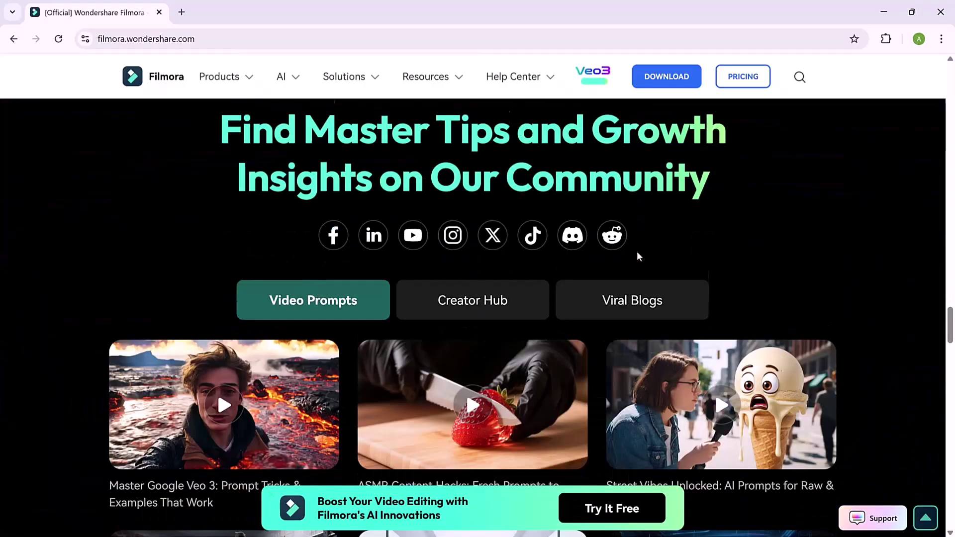
scroll(637, 256, "down", 3)
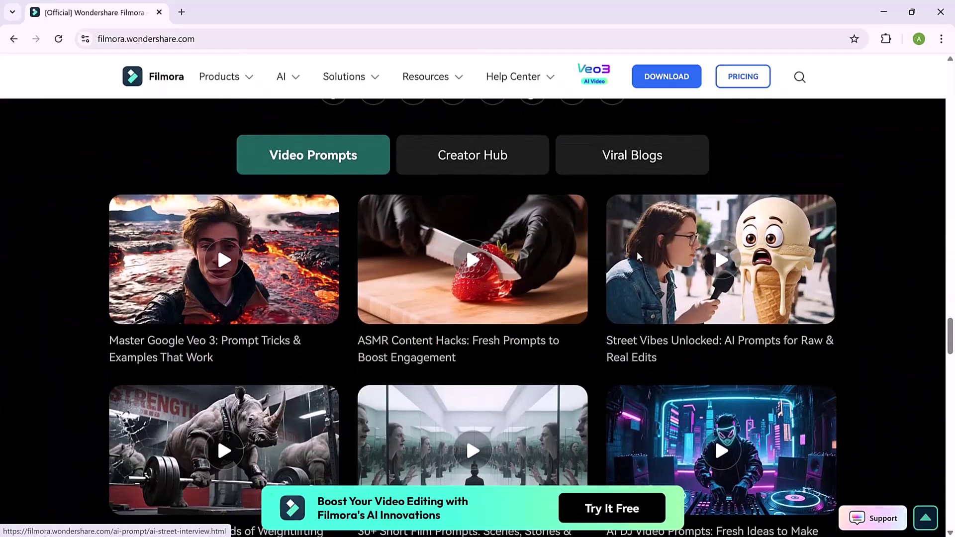
scroll(637, 256, "up", 13)
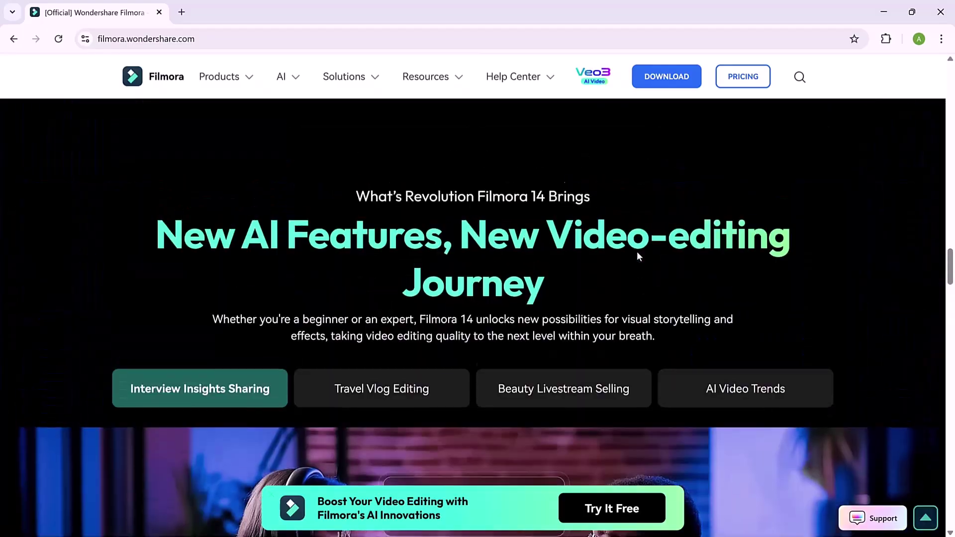